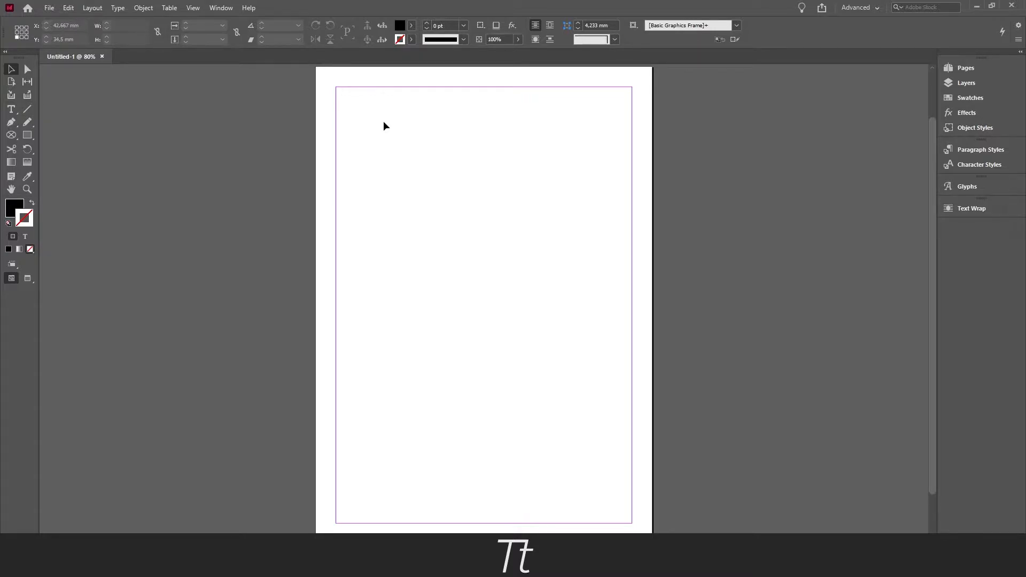
# Set the whole document's page size to 100 mm wide and 300 mm high in the document setup
pyautogui.click(49, 8)
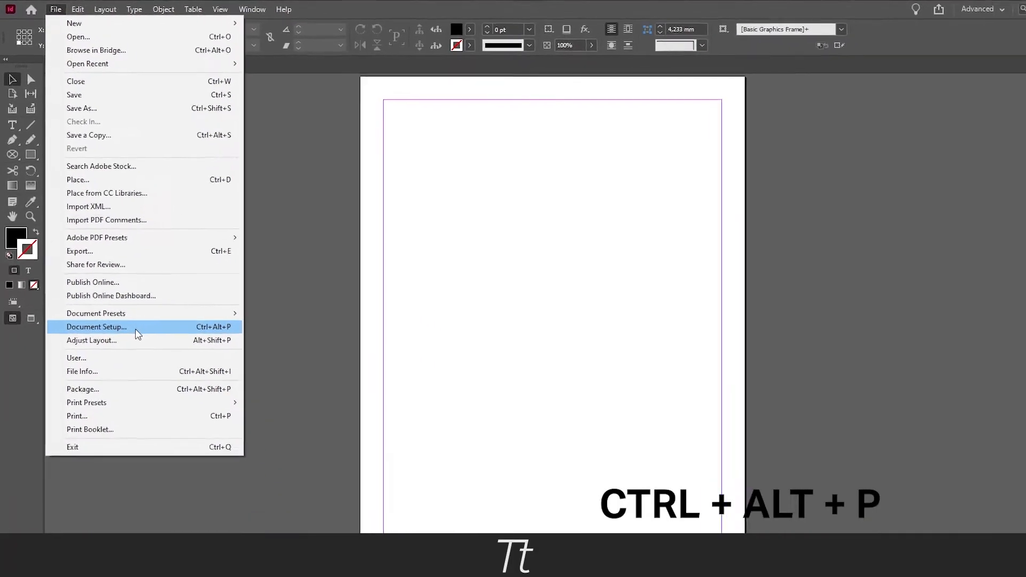
pyautogui.click(136, 328)
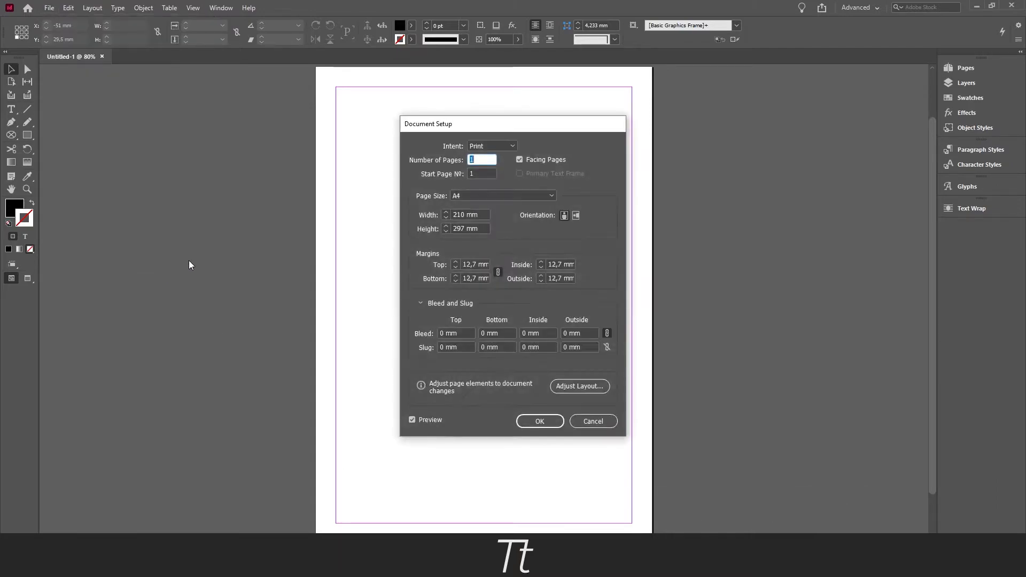
pyautogui.moveTo(514, 122); pyautogui.dragTo(517, 117)
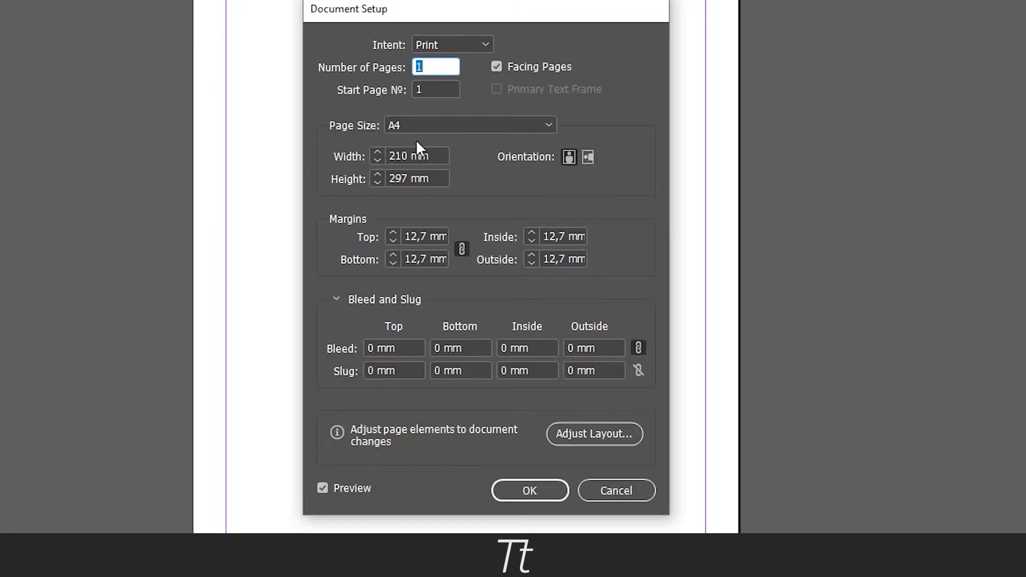
pyautogui.click(394, 155)
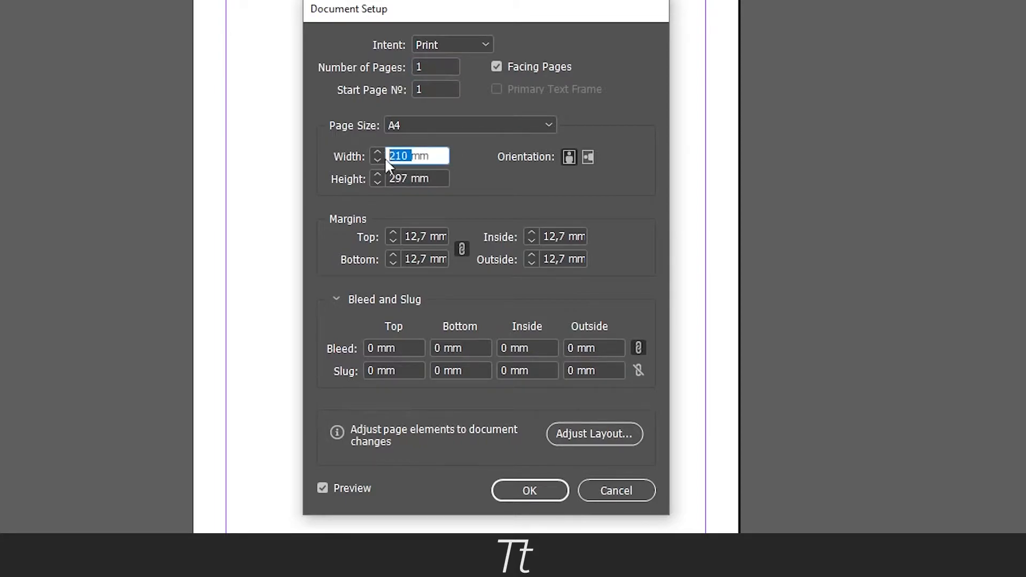
pyautogui.click(394, 176)
pyautogui.click(384, 176)
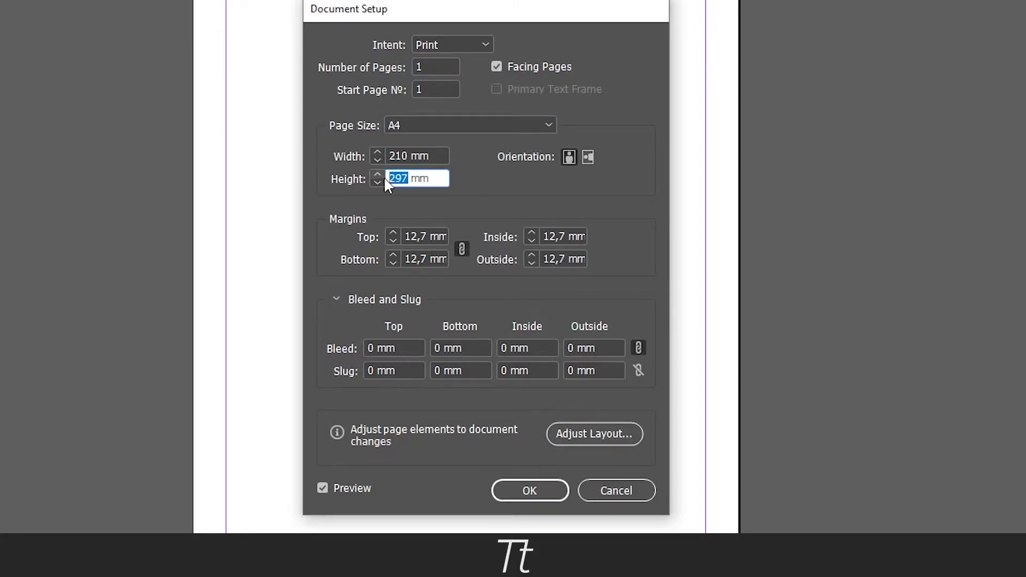
pyautogui.click(369, 161)
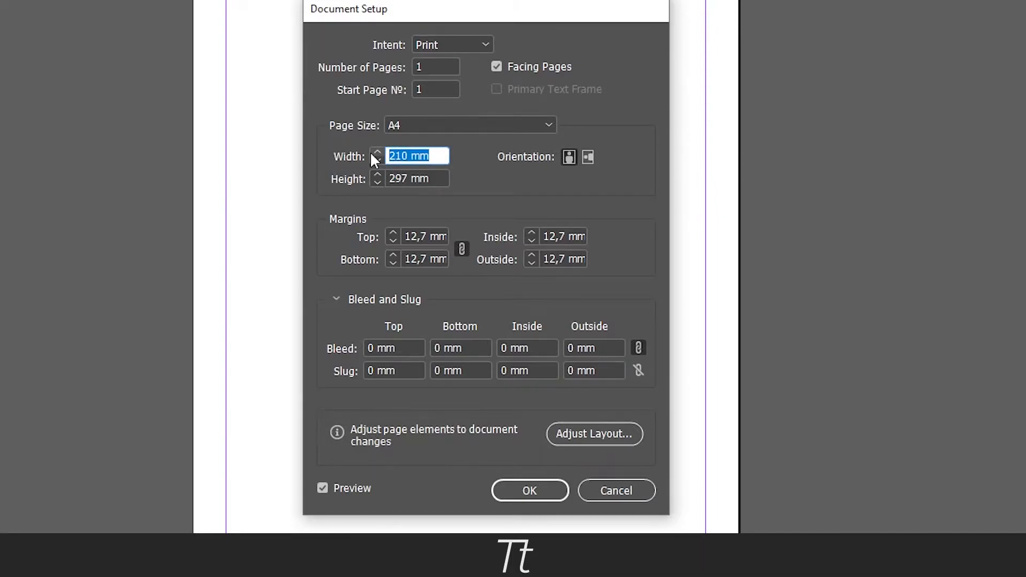
pyautogui.write('100')
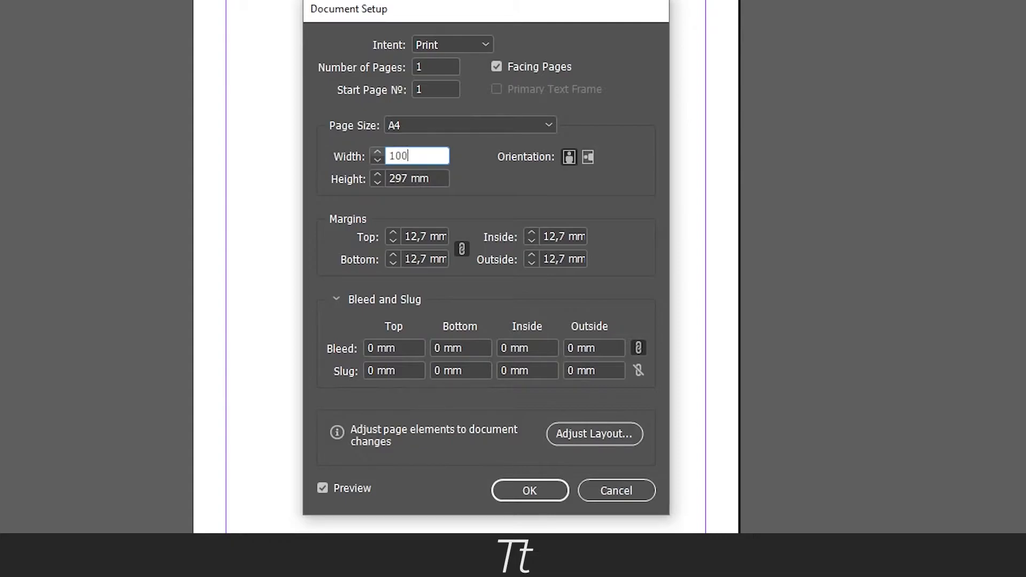
pyautogui.press('Tab')
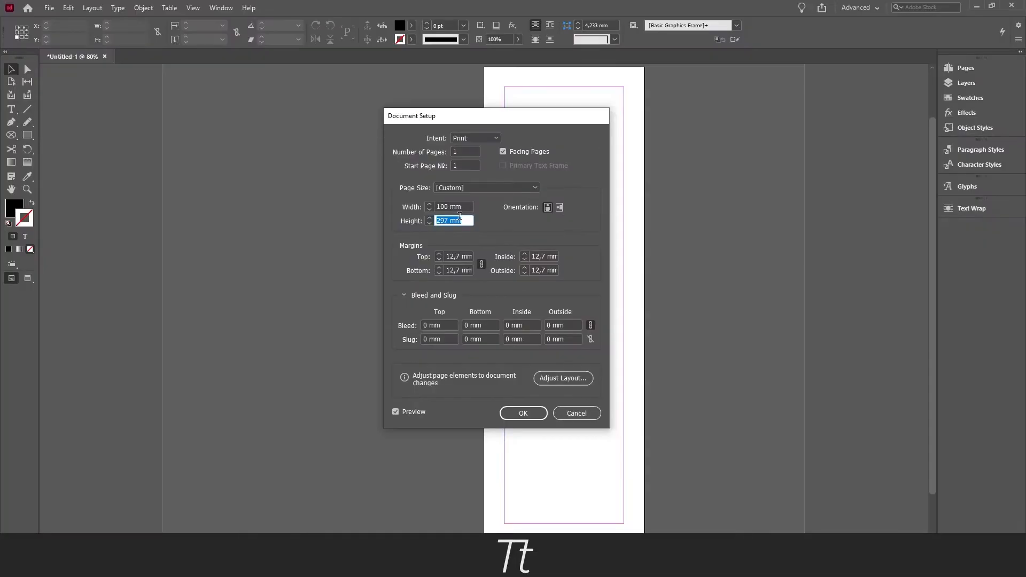
pyautogui.write('300')
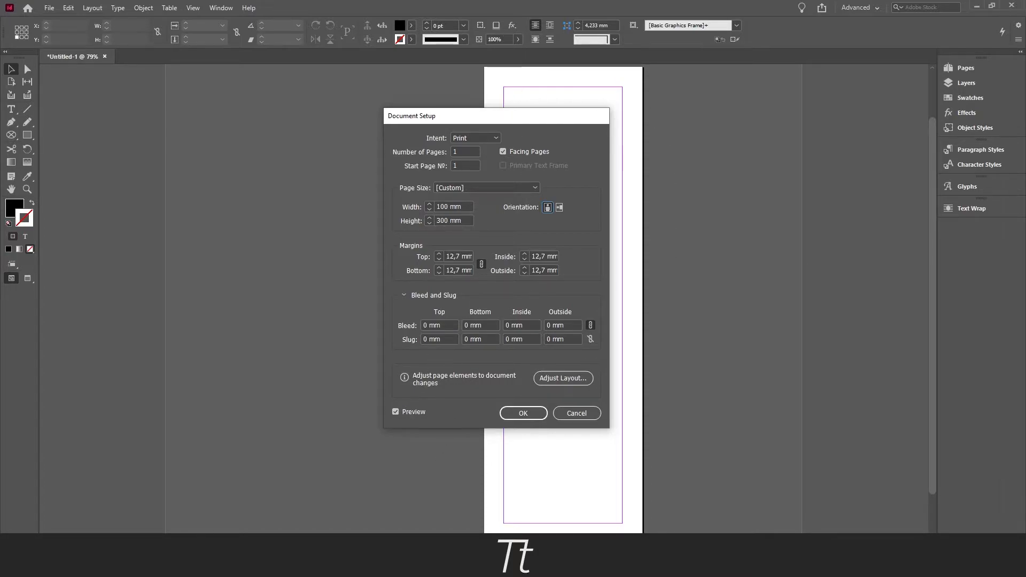
pyautogui.moveTo(464, 114); pyautogui.dragTo(476, 115)
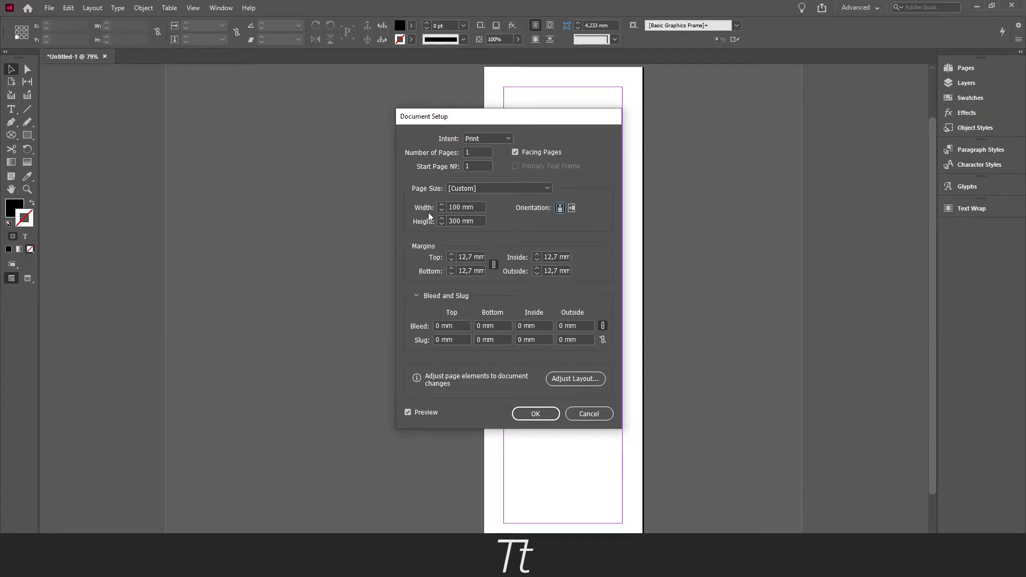
pyautogui.click(535, 415)
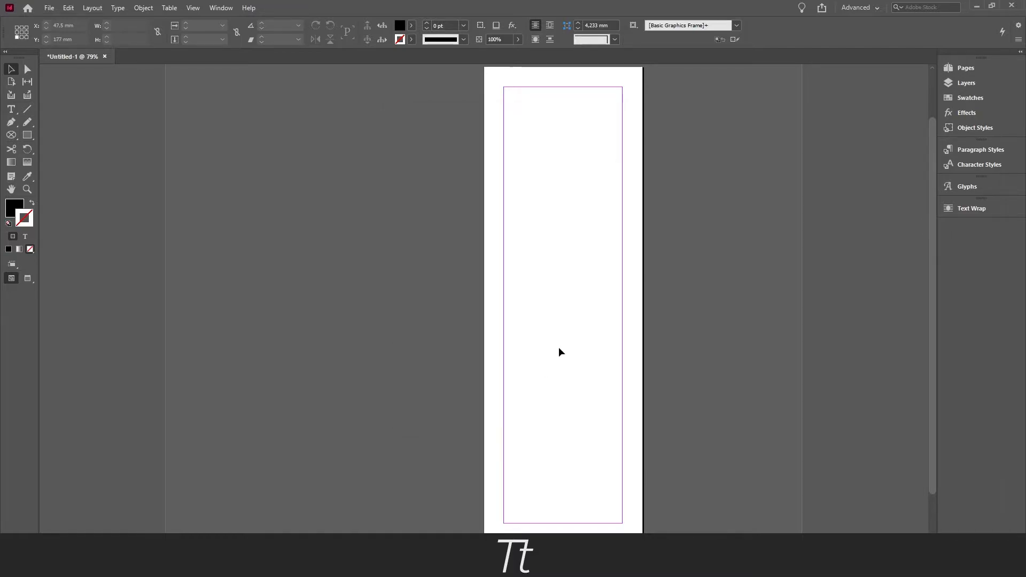
# Undo the document-wide page size change
pyautogui.press('space')
pyautogui.moveTo(545, 333); pyautogui.dragTo(552, 344)
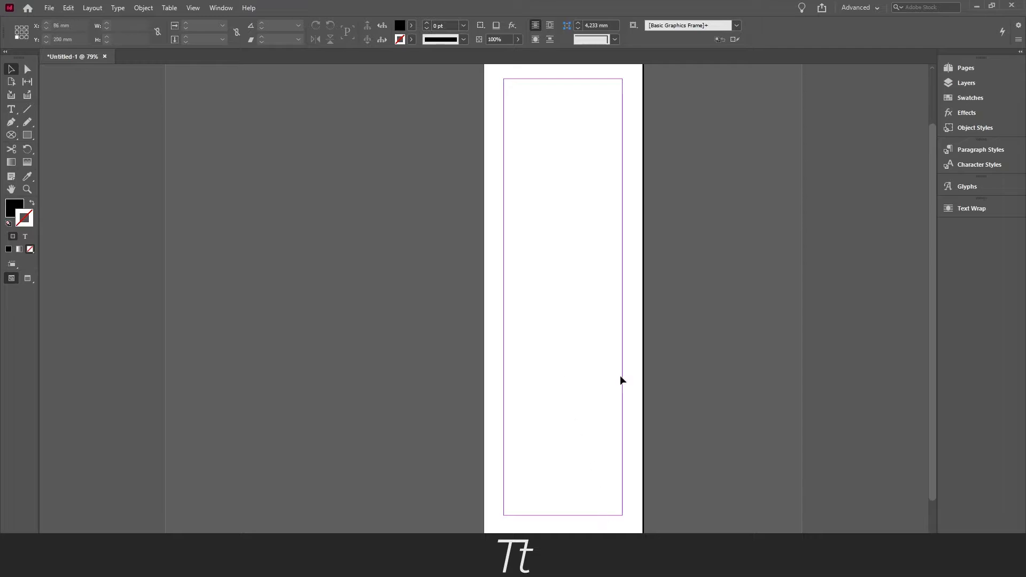
pyautogui.hotkey('ctrl', 'z')
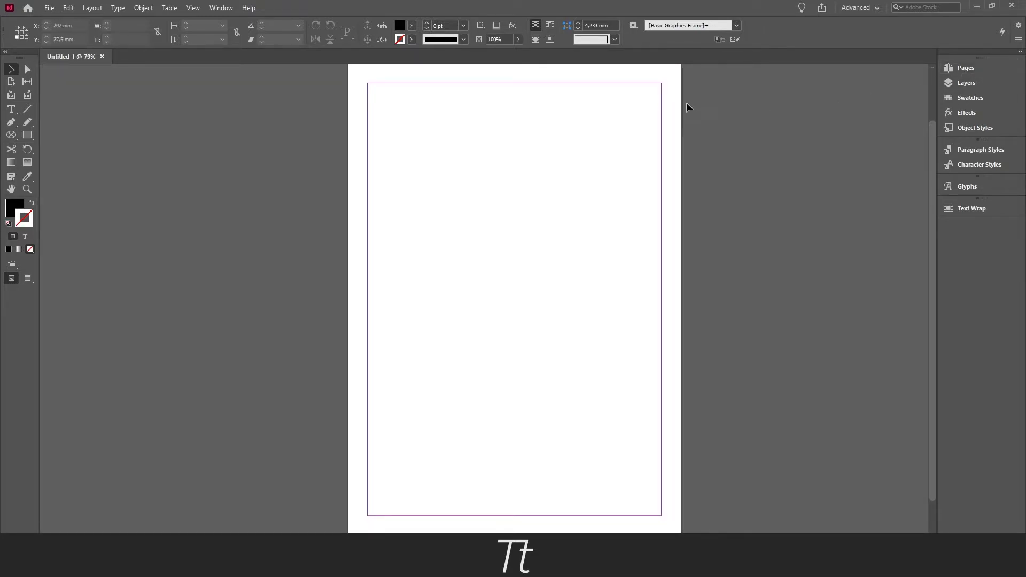
# Extend the document to six pages, basing pages 2 to 5 on [None] and page 6 on A-Master
pyautogui.click(970, 70)
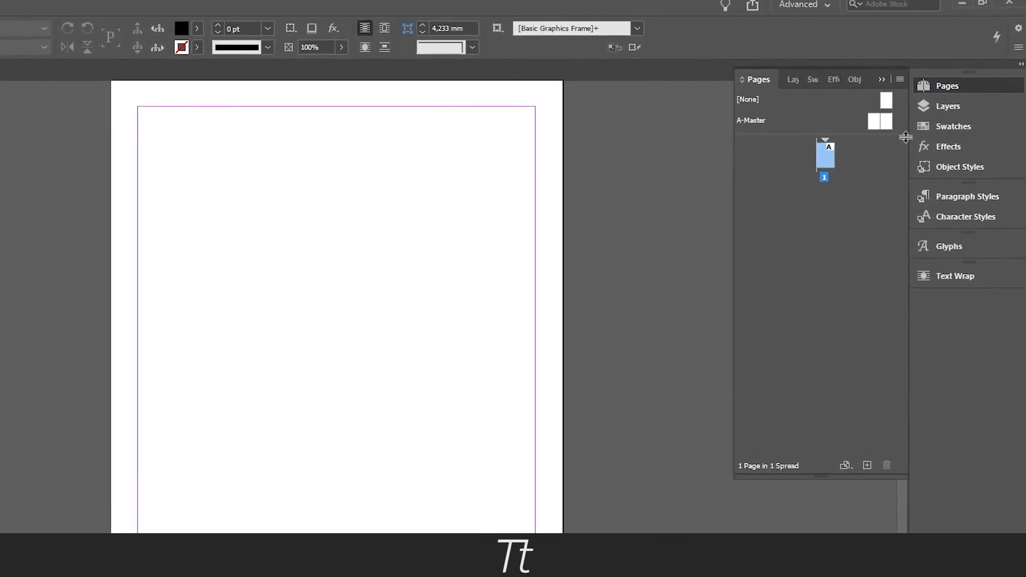
pyautogui.moveTo(873, 115); pyautogui.dragTo(813, 236)
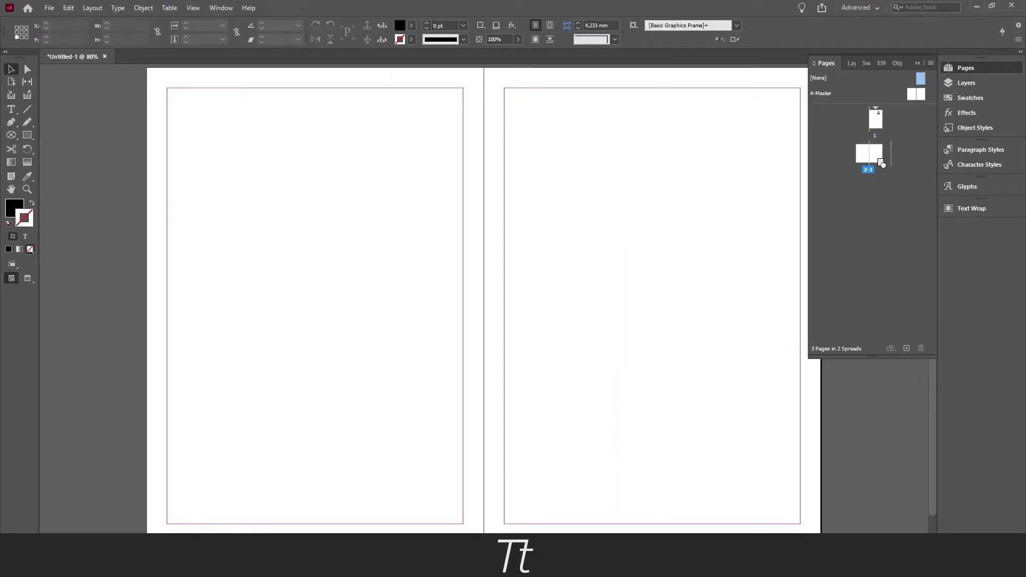
pyautogui.moveTo(882, 163); pyautogui.dragTo(881, 166)
pyautogui.moveTo(918, 95); pyautogui.dragTo(887, 191)
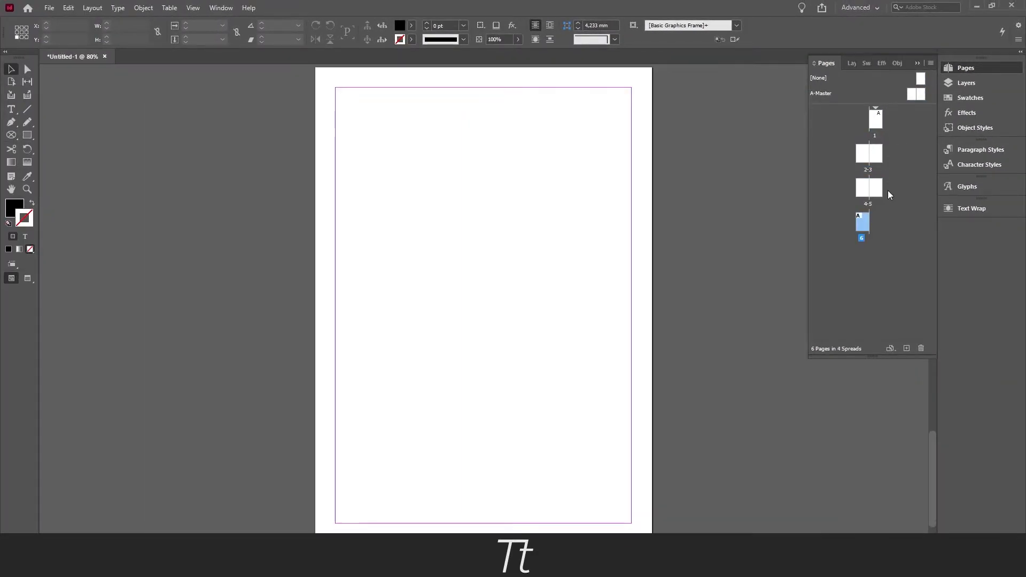
# Turn off facing pages in the document setup
pyautogui.hotkey('ctrl', 'alt', 'p')
pyautogui.click(517, 417)
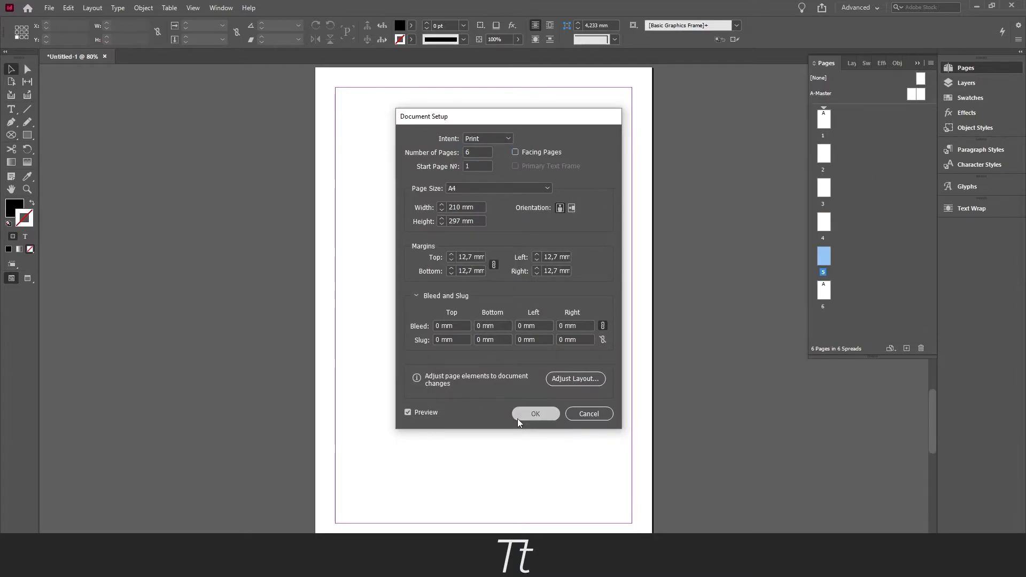
pyautogui.moveTo(552, 232); pyautogui.dragTo(534, 264)
# Look over the single-page layout, going through pages 1, 2 and 3
pyautogui.hotkey('ctrl', '-')
pyautogui.hotkey('ctrl', '-')
pyautogui.hotkey('ctrl', '-')
pyautogui.scroll(5, 600, 303)
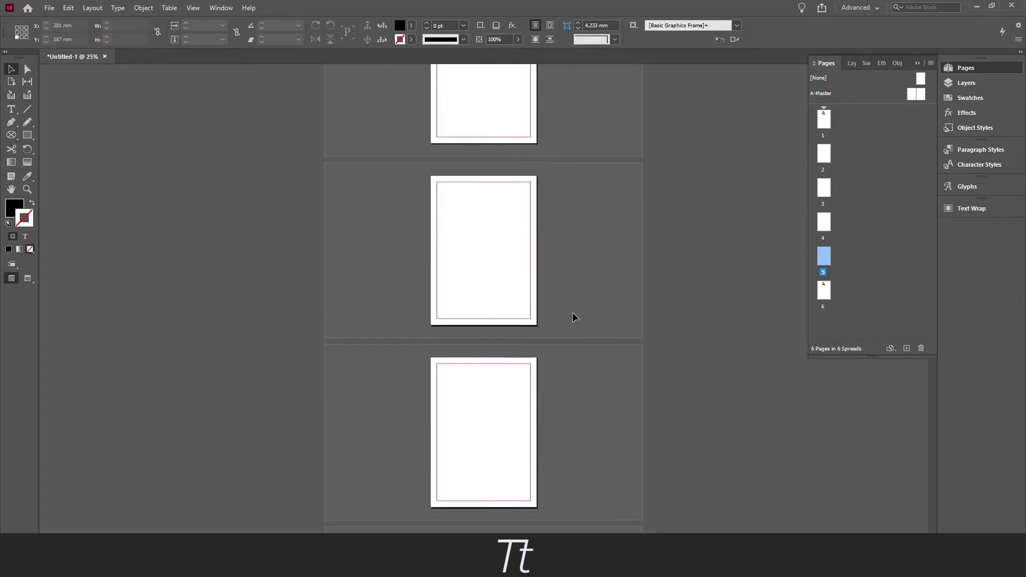
pyautogui.hotkey('ctrl', '=')
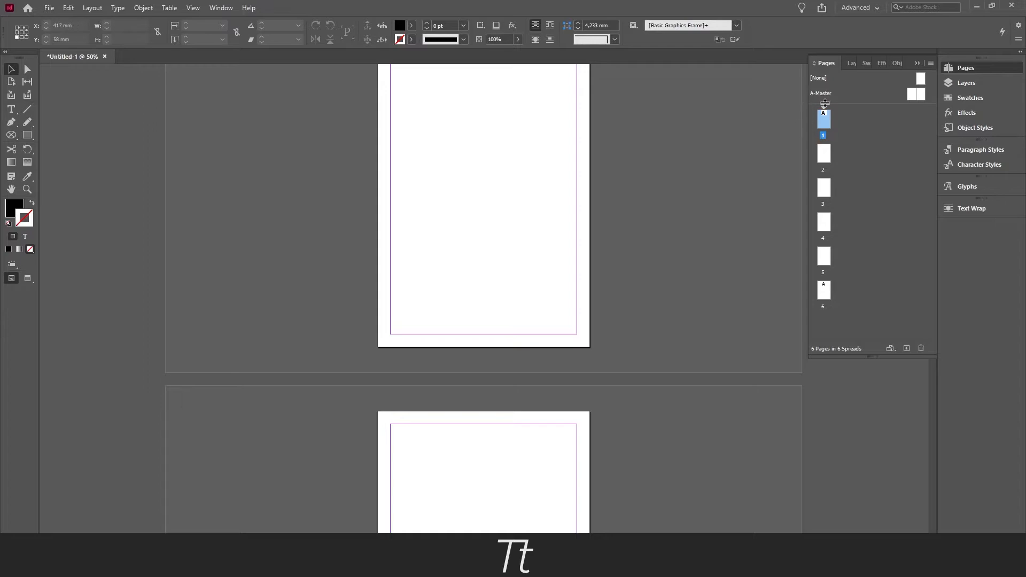
pyautogui.doubleClick(826, 120)
pyautogui.click(826, 156)
pyautogui.click(827, 188)
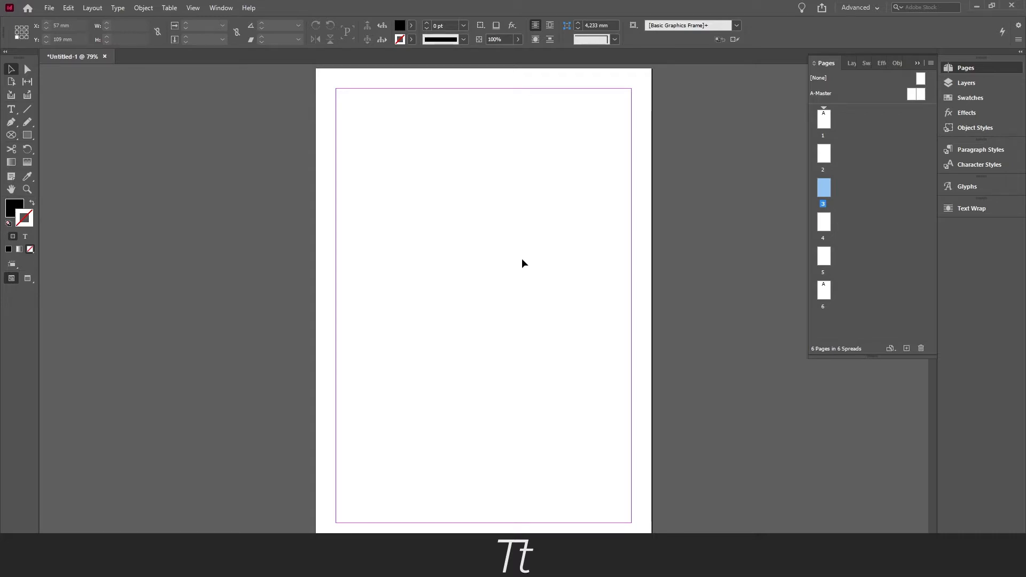
# Give only page 2 a custom page size, 100 mm wide and 300 mm high
pyautogui.click(824, 120)
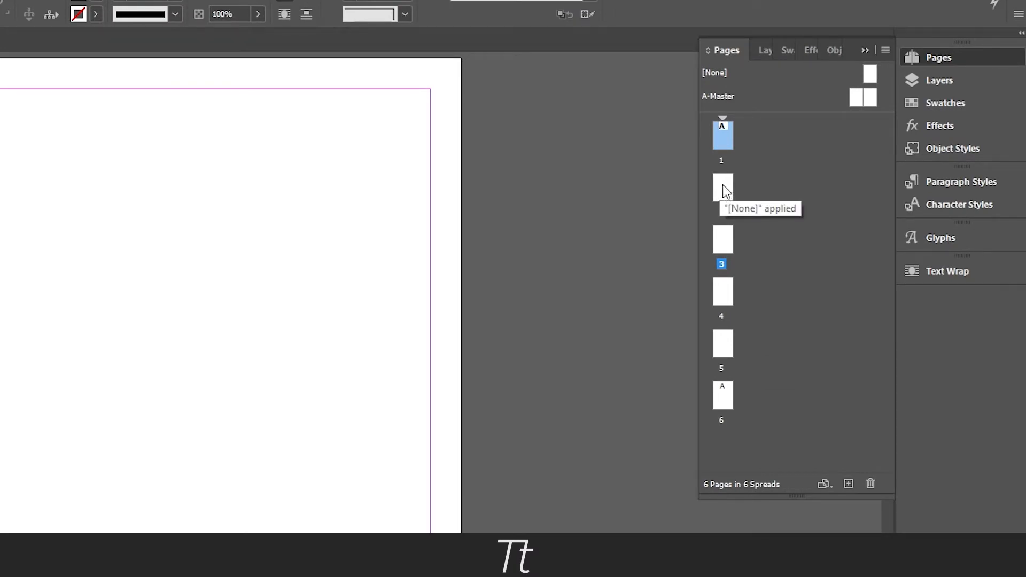
pyautogui.doubleClick(723, 188)
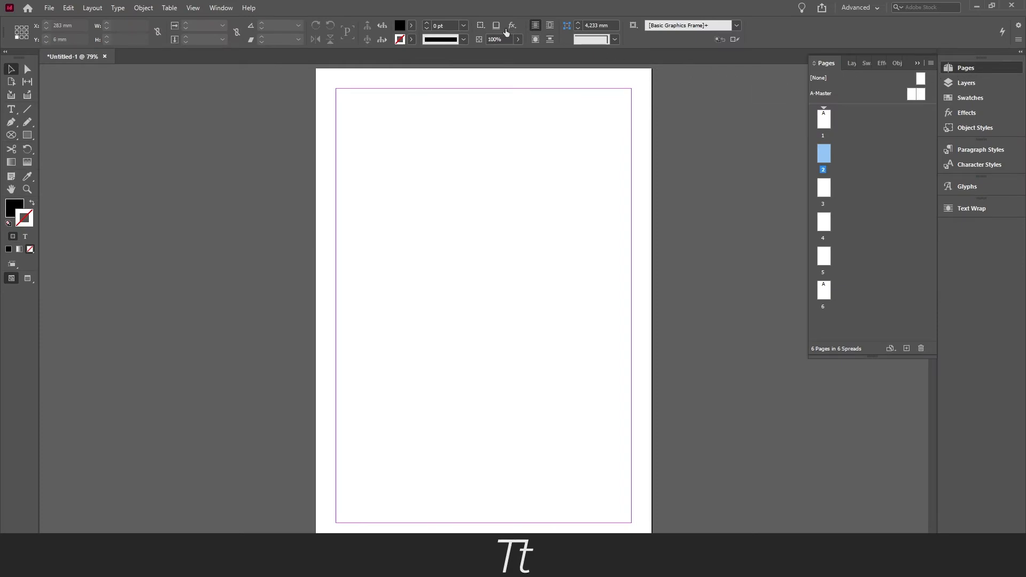
pyautogui.click(224, 8)
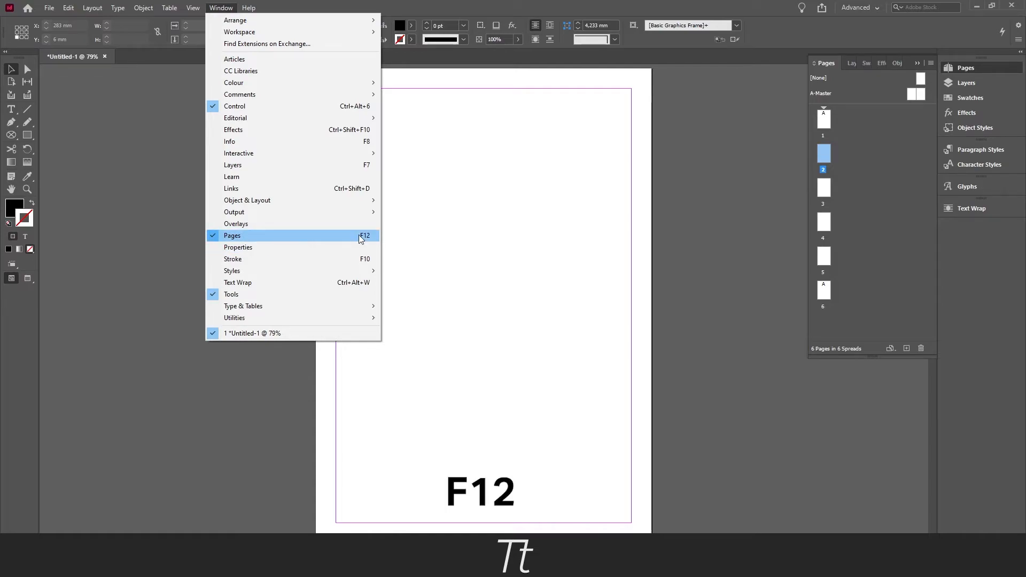
pyautogui.click(874, 121)
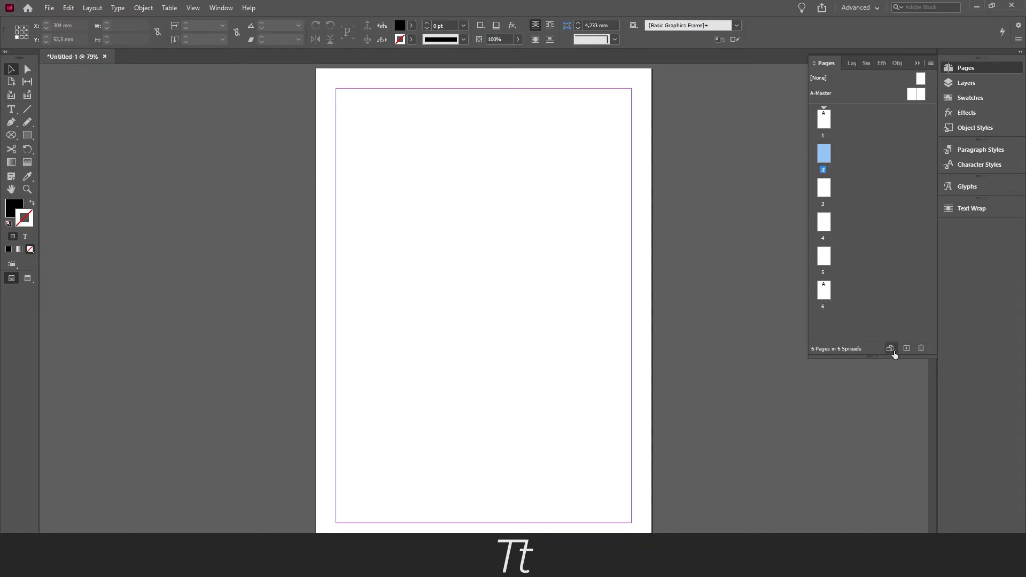
pyautogui.click(891, 350)
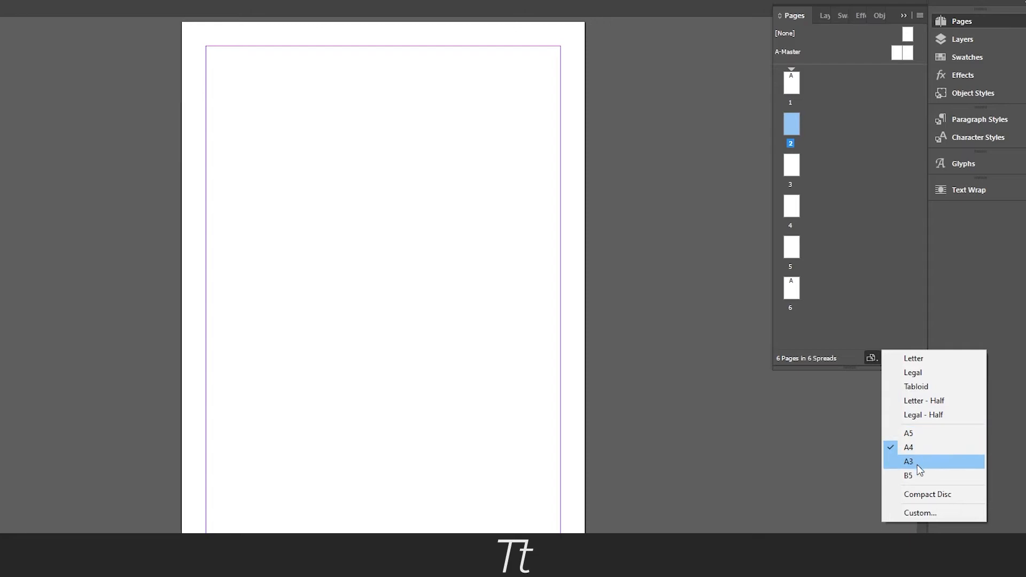
pyautogui.click(947, 514)
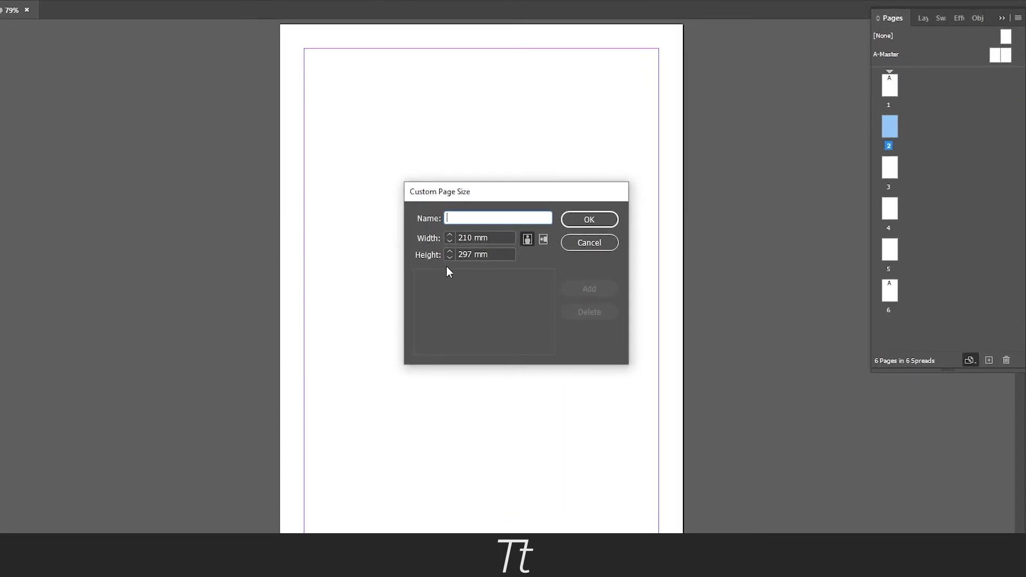
pyautogui.moveTo(508, 238); pyautogui.dragTo(457, 235)
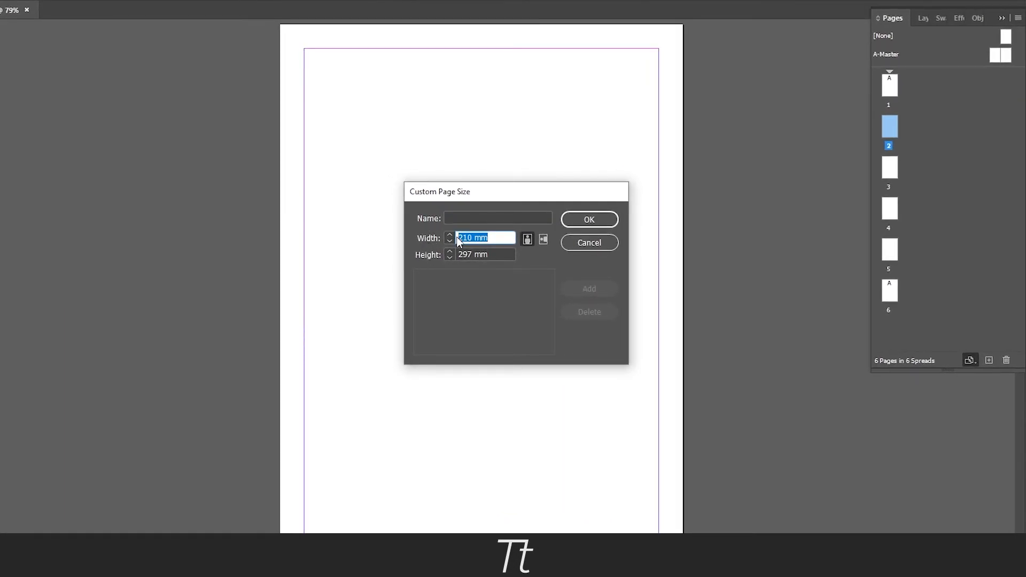
pyautogui.write('100')
pyautogui.press('Tab')
pyautogui.write('300')
pyautogui.press('Tab')
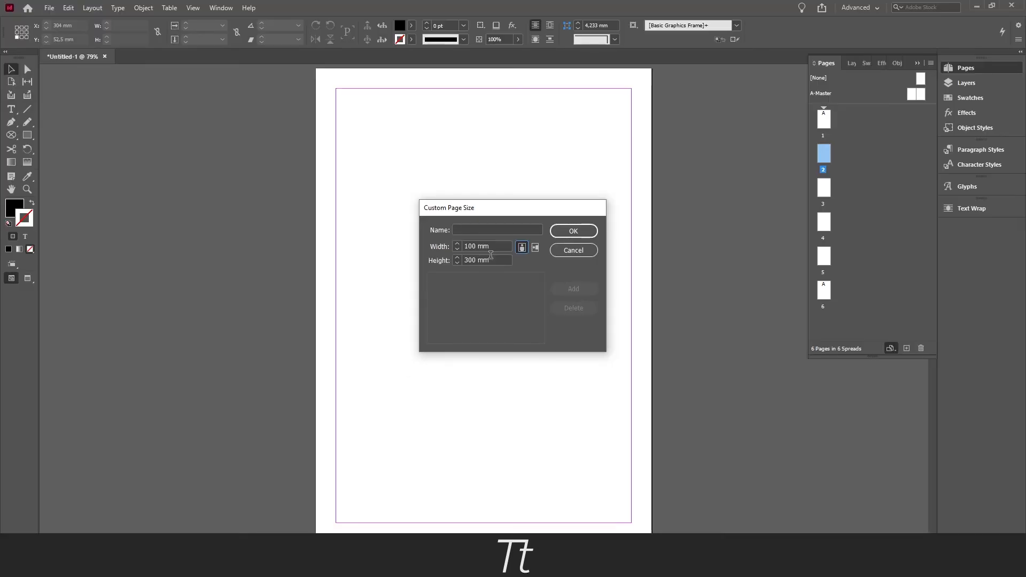
pyautogui.click(574, 231)
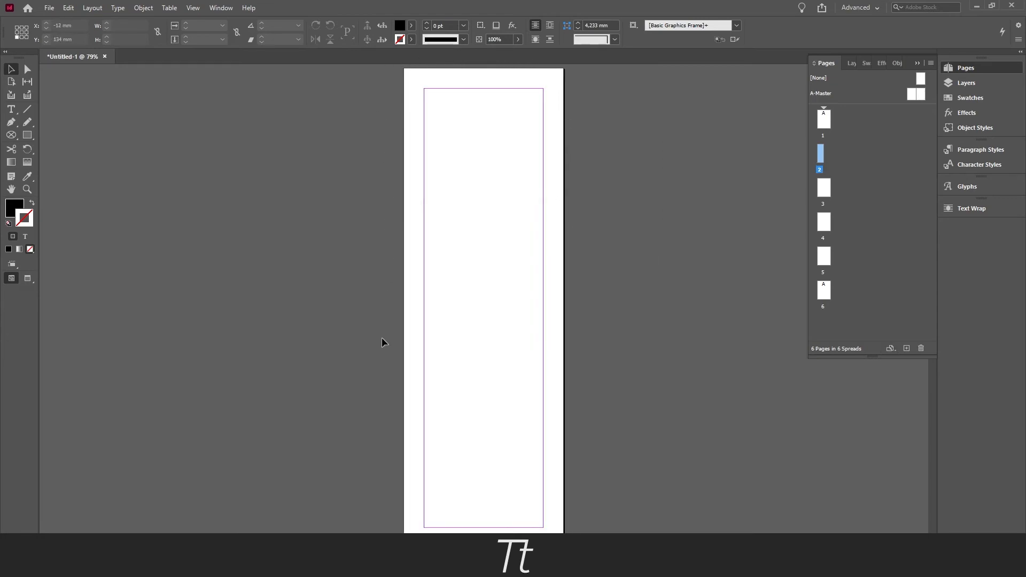
# View pages 1, 3 and 2 in turn to compare their sizes, ending on page 1
pyautogui.doubleClick(827, 120)
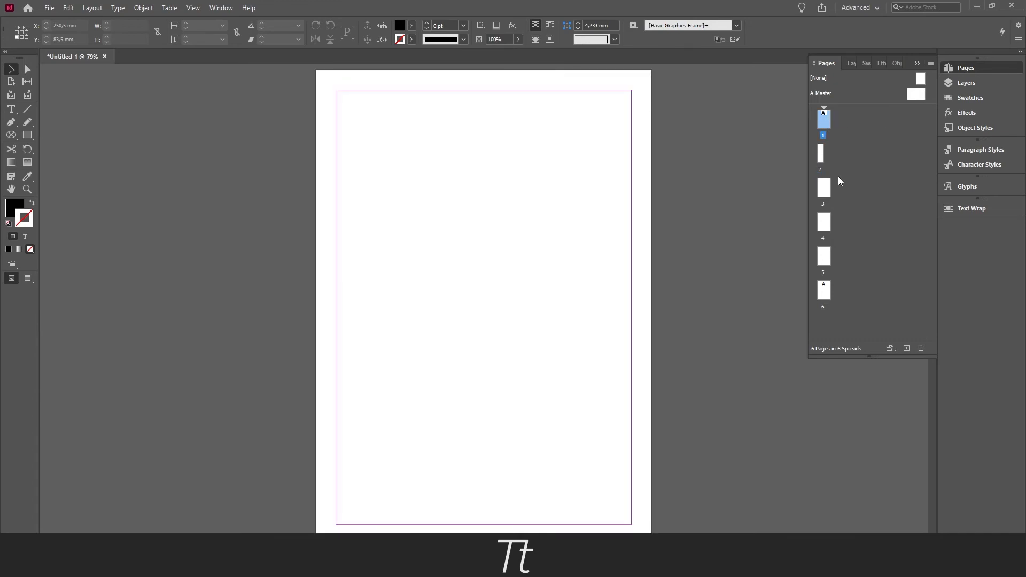
pyautogui.doubleClick(824, 193)
pyautogui.doubleClick(822, 153)
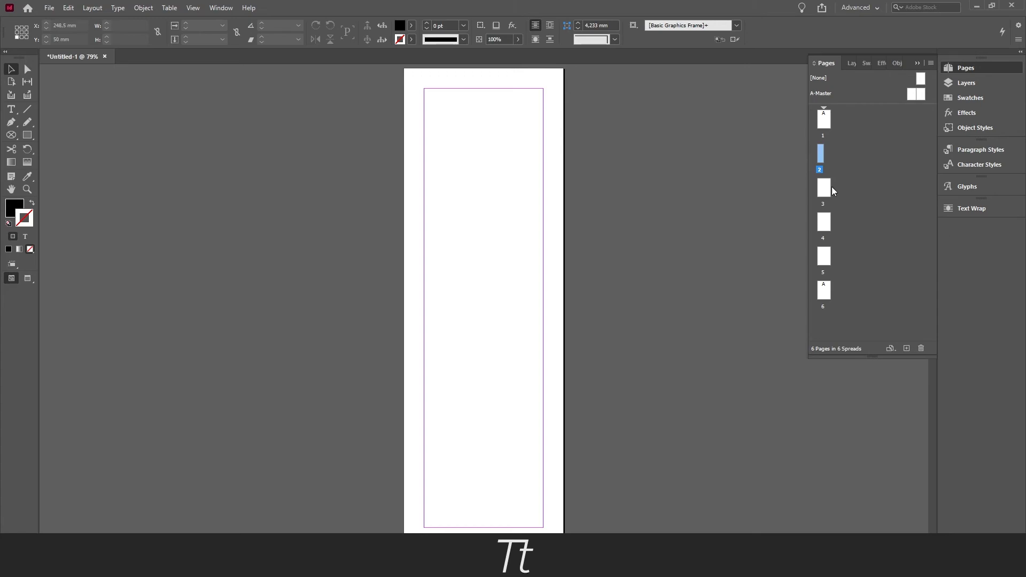
pyautogui.click(828, 124)
pyautogui.doubleClick(826, 120)
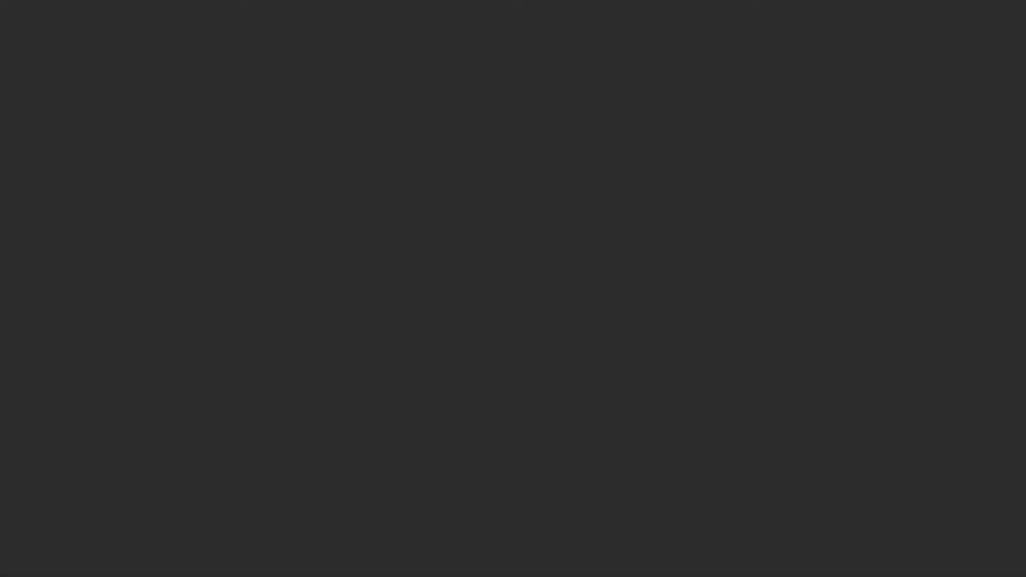